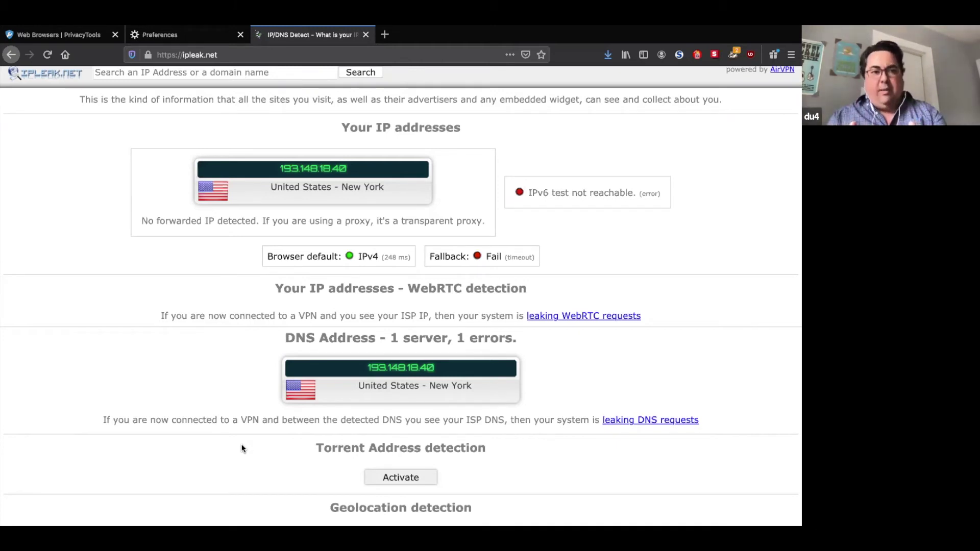
Review the IP address, WebRTC, DNS, torrent and geolocation detection sections on ipleak.net
{"action": "scroll", "coordinate": [240, 398], "scroll_direction": "down", "scroll_amount": 1}
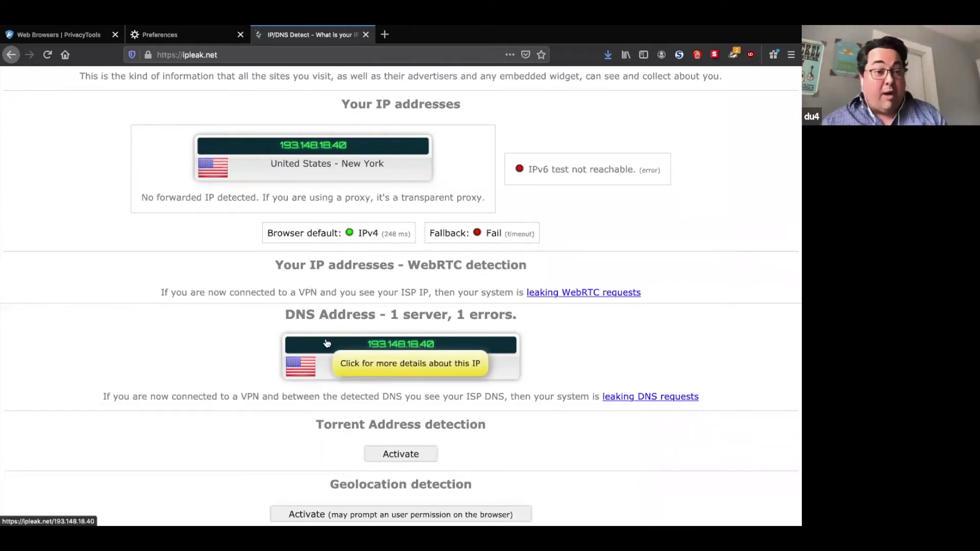
{"action": "scroll", "coordinate": [215, 353], "scroll_direction": "down", "scroll_amount": 3}
{"action": "scroll", "coordinate": [215, 352], "scroll_direction": "down", "scroll_amount": 5}
{"action": "scroll", "coordinate": [216, 351], "scroll_direction": "up", "scroll_amount": 10}
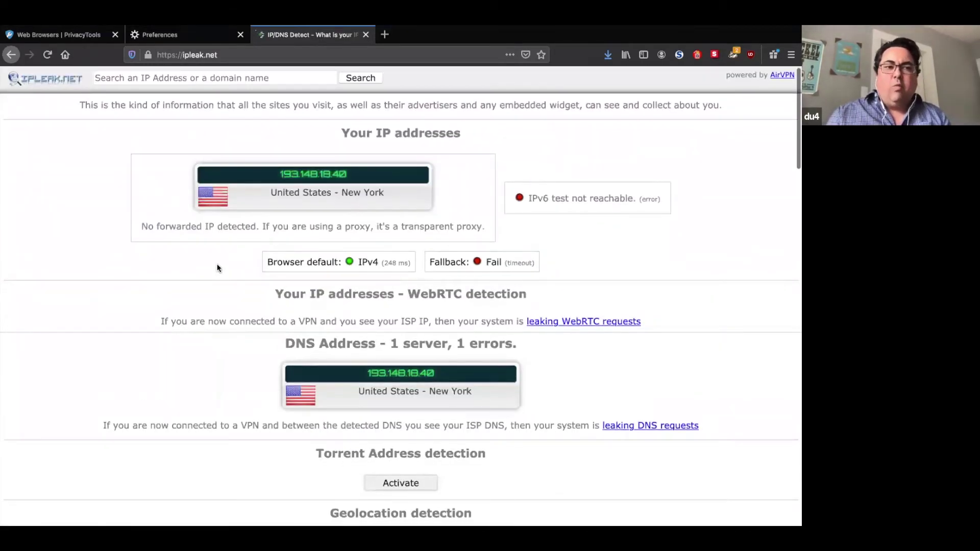
Go back to the Firefox privacy preferences and review the Do Not Track and Cookies and Site Data settings
{"action": "left_click", "coordinate": [171, 44]}
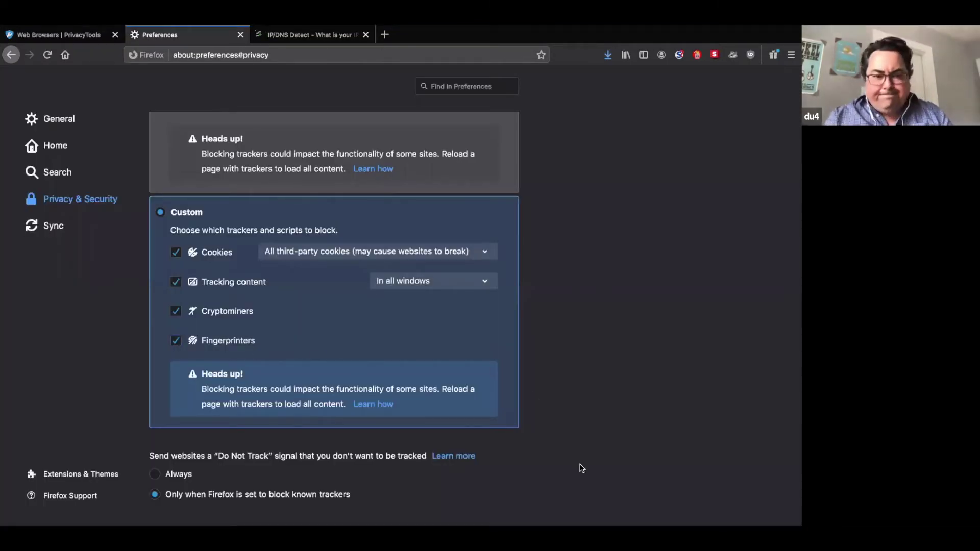
{"action": "scroll", "coordinate": [580, 466], "scroll_direction": "down", "scroll_amount": 5}
{"action": "scroll", "coordinate": [581, 468], "scroll_direction": "down", "scroll_amount": 1}
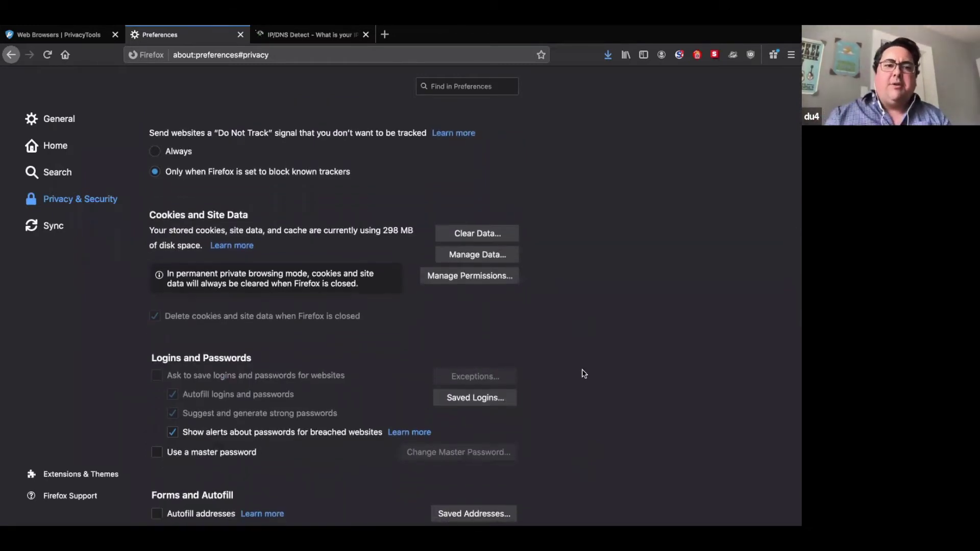
{"action": "scroll", "coordinate": [582, 372], "scroll_direction": "up", "scroll_amount": 1}
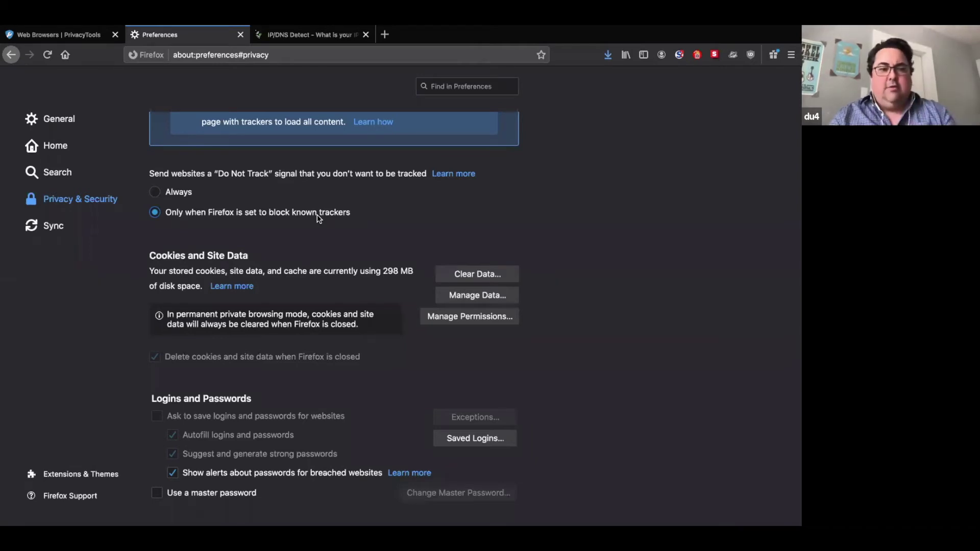
{"action": "scroll", "coordinate": [376, 385], "scroll_direction": "down", "scroll_amount": 1}
{"action": "scroll", "coordinate": [376, 385], "scroll_direction": "down", "scroll_amount": 2}
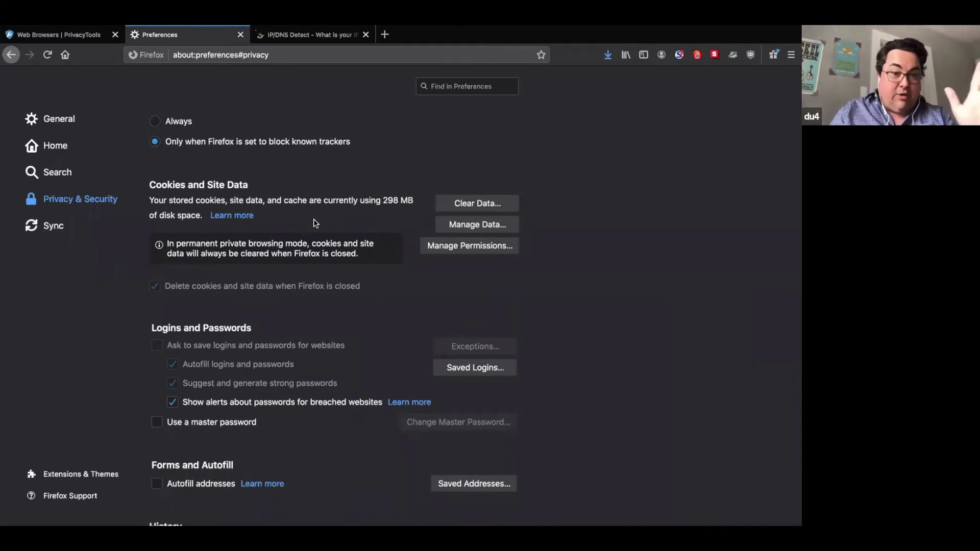
Inspect the Clear Data options and the Manage Cookies and Site Data list, cancelling both without changes
{"action": "left_click", "coordinate": [472, 205]}
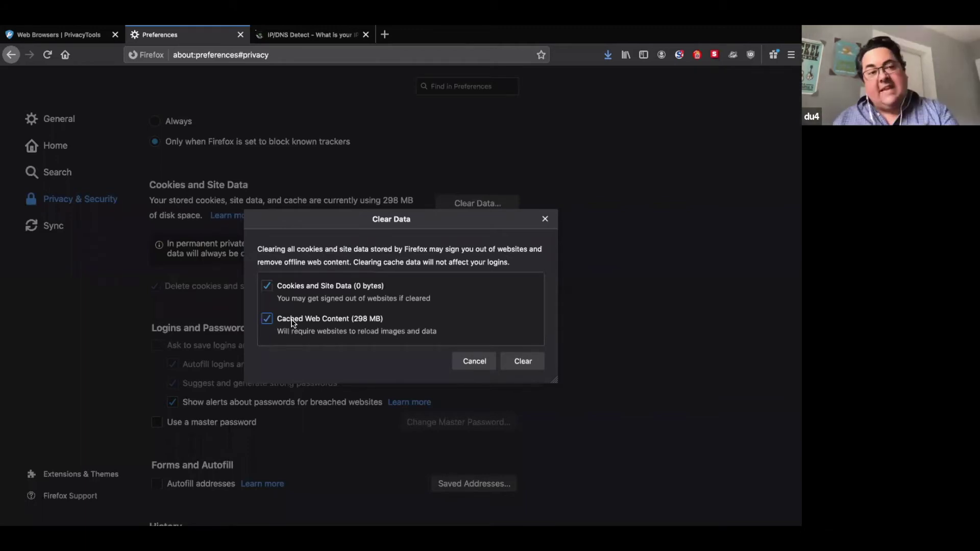
{"action": "left_click", "coordinate": [473, 363]}
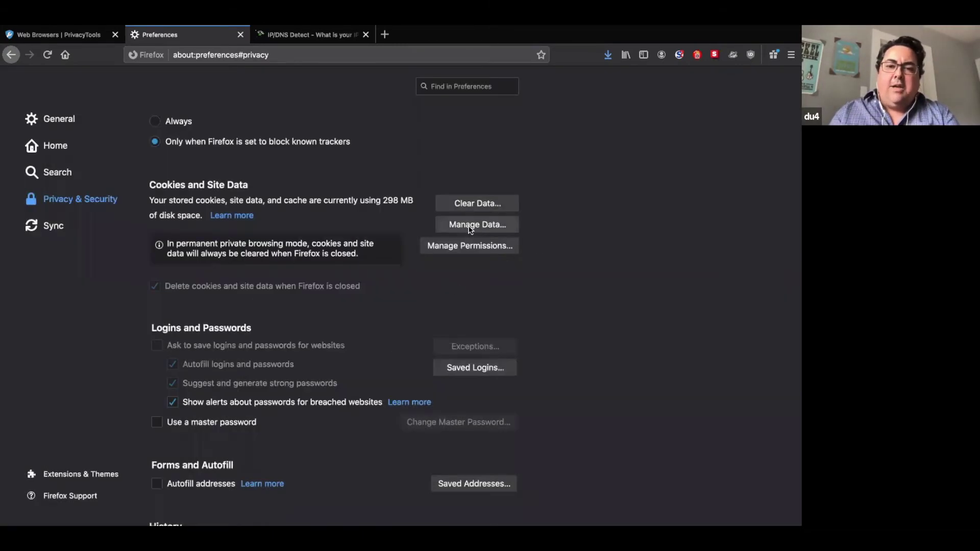
{"action": "left_click", "coordinate": [468, 224]}
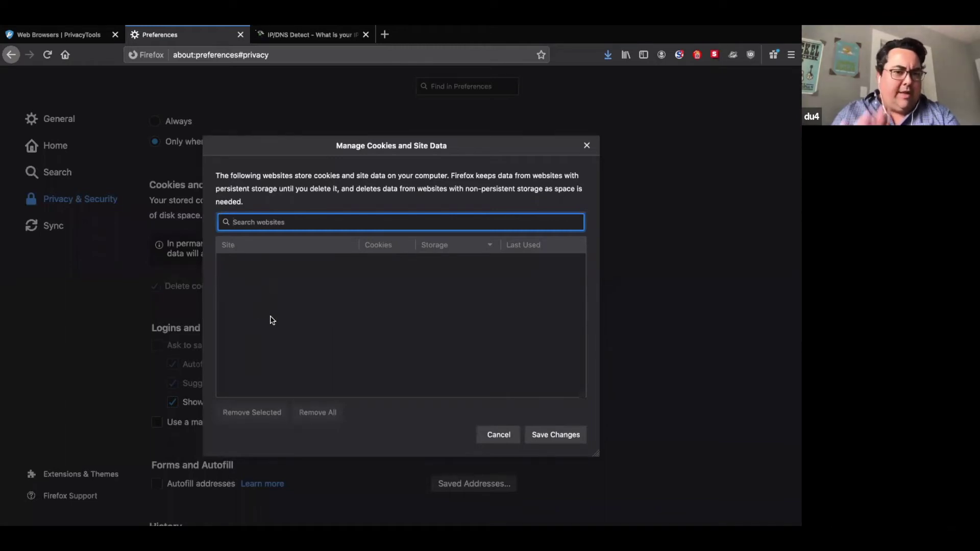
{"action": "left_click", "coordinate": [497, 433]}
Review the Logins and Passwords and the Forms and Autofill settings in the privacy preferences
{"action": "scroll", "coordinate": [558, 395], "scroll_direction": "down", "scroll_amount": 3}
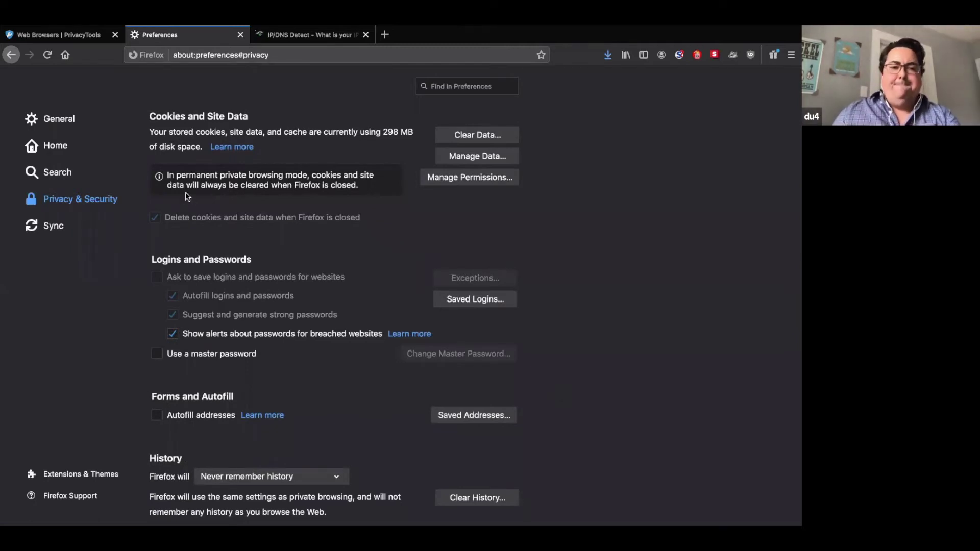
{"action": "scroll", "coordinate": [258, 256], "scroll_direction": "down", "scroll_amount": 2}
{"action": "scroll", "coordinate": [259, 256], "scroll_direction": "down", "scroll_amount": 1}
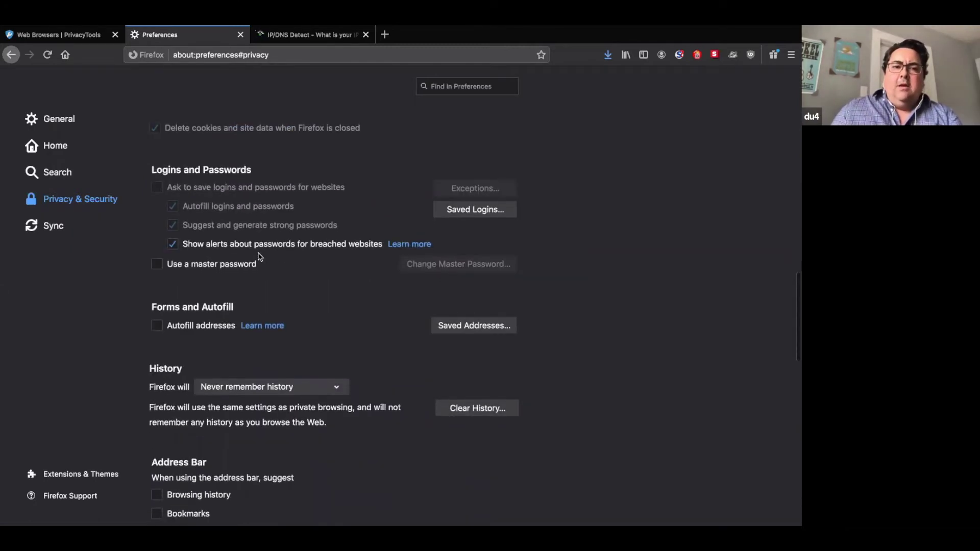
{"action": "scroll", "coordinate": [259, 257], "scroll_direction": "up", "scroll_amount": 2}
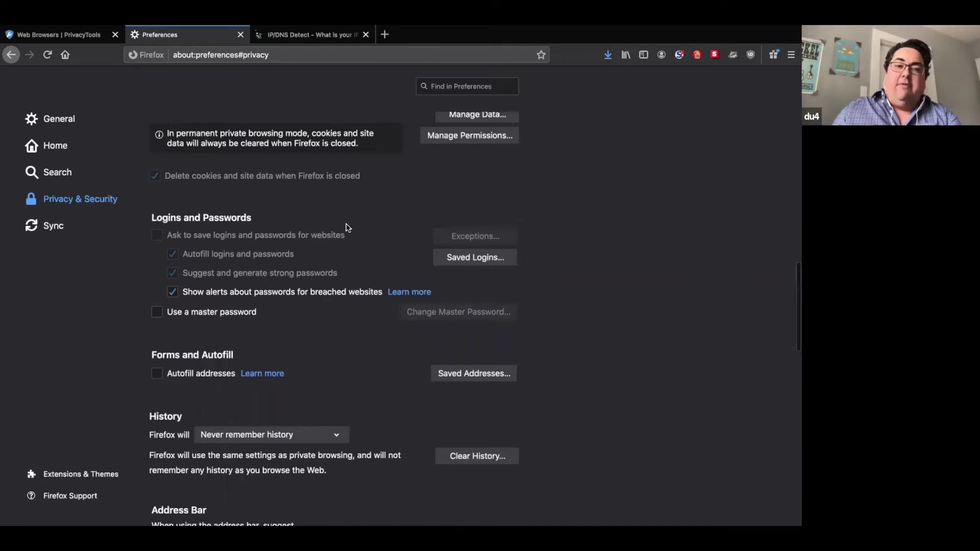
{"action": "scroll", "coordinate": [347, 227], "scroll_direction": "down", "scroll_amount": 1}
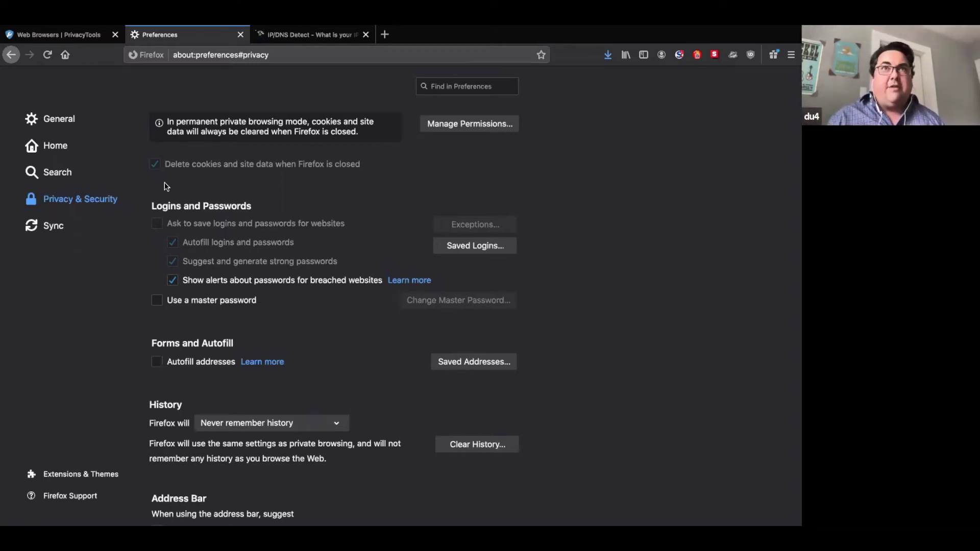
Review the History and Address Bar suggestion settings, continuing to the Permissions section
{"action": "scroll", "coordinate": [252, 301], "scroll_direction": "down", "scroll_amount": 5}
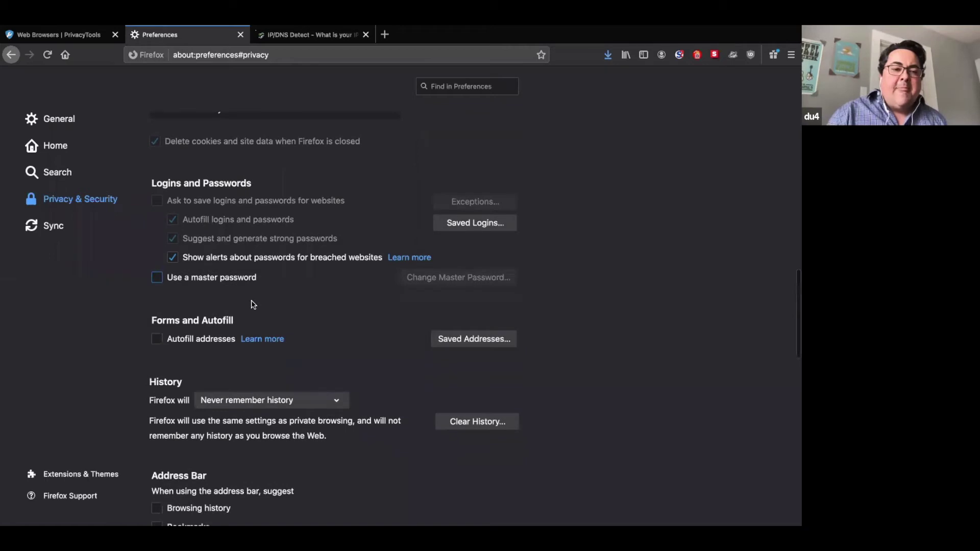
{"action": "scroll", "coordinate": [247, 285], "scroll_direction": "down", "scroll_amount": 1}
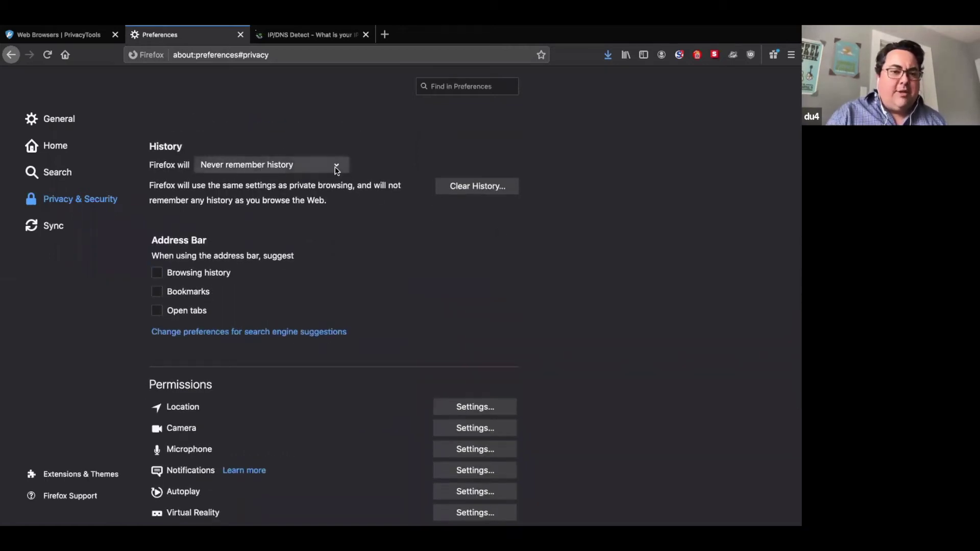
{"action": "scroll", "coordinate": [416, 266], "scroll_direction": "down", "scroll_amount": 1}
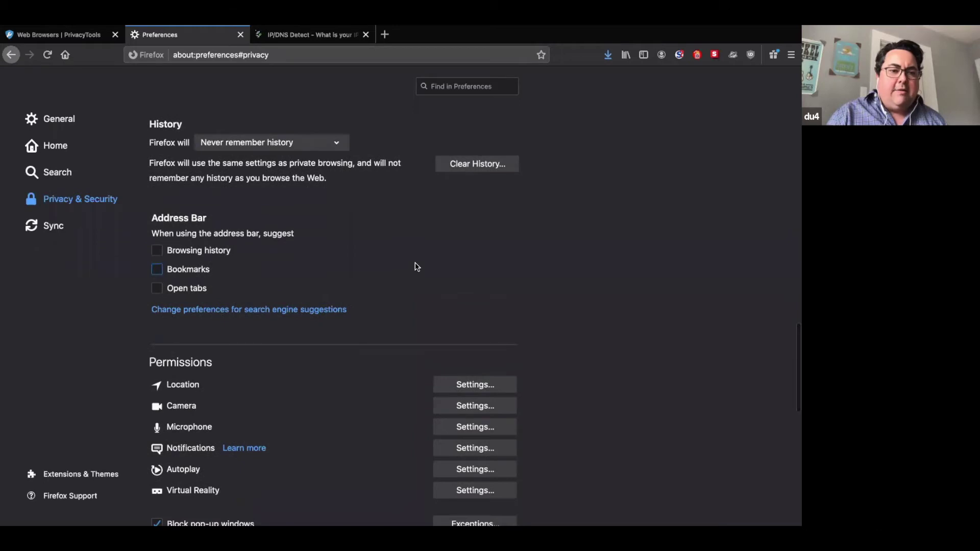
{"action": "scroll", "coordinate": [417, 266], "scroll_direction": "down", "scroll_amount": 3}
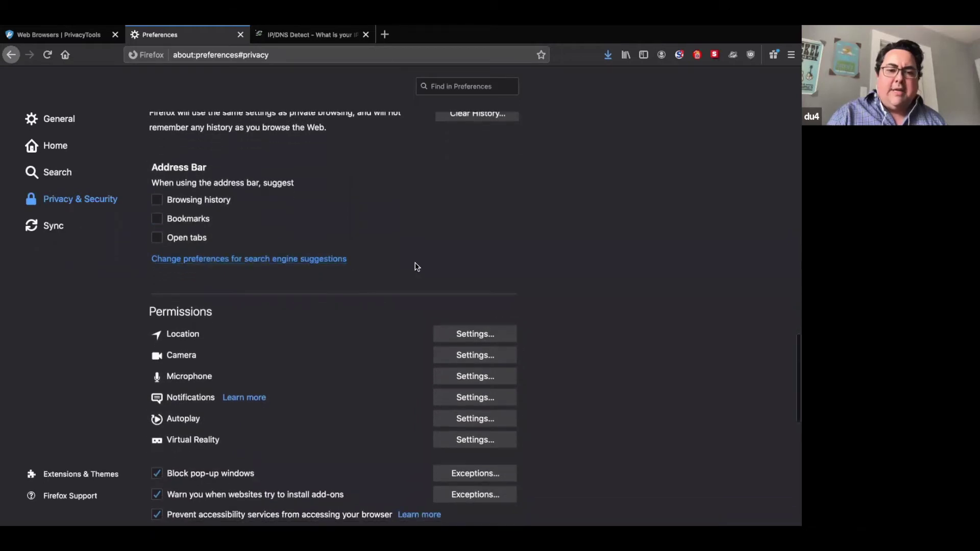
{"action": "scroll", "coordinate": [417, 266], "scroll_direction": "down", "scroll_amount": 4}
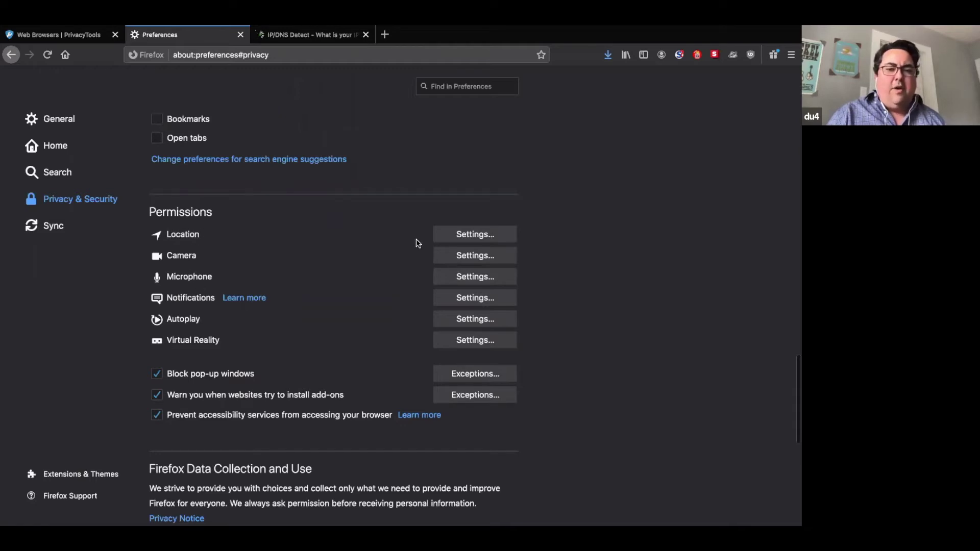
Inspect the Location and Virtual Reality permission settings and their options to block new requests, cancelling both without saving
{"action": "left_click", "coordinate": [451, 235]}
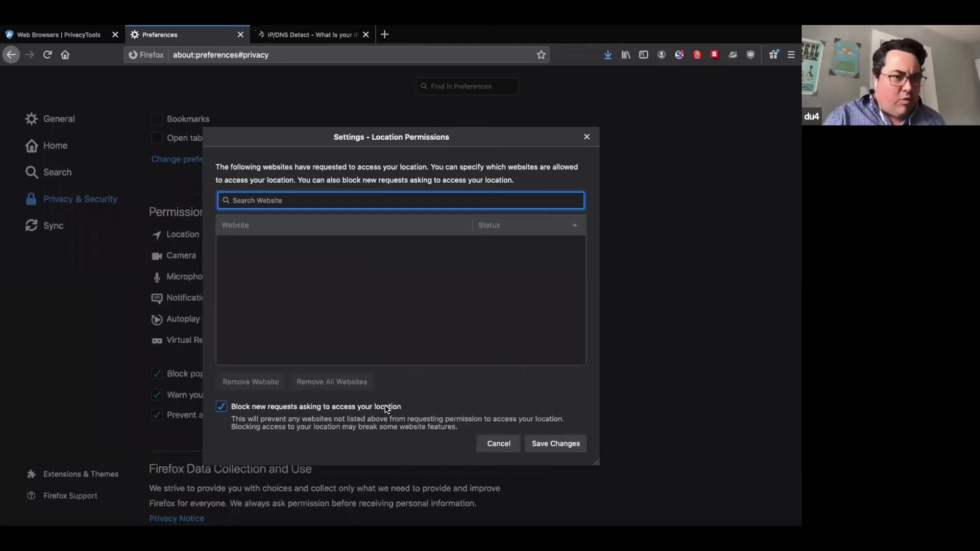
{"action": "left_click", "coordinate": [498, 442]}
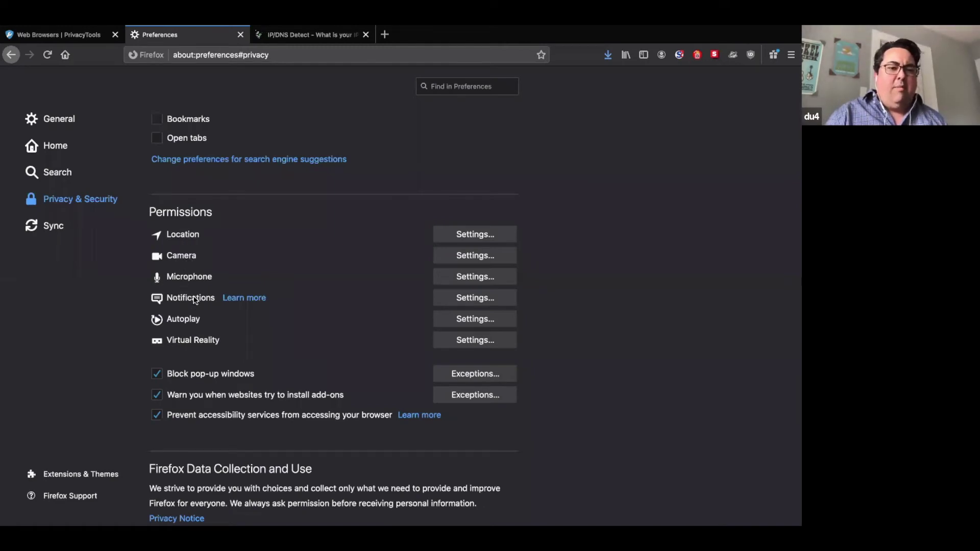
{"action": "left_click", "coordinate": [450, 338]}
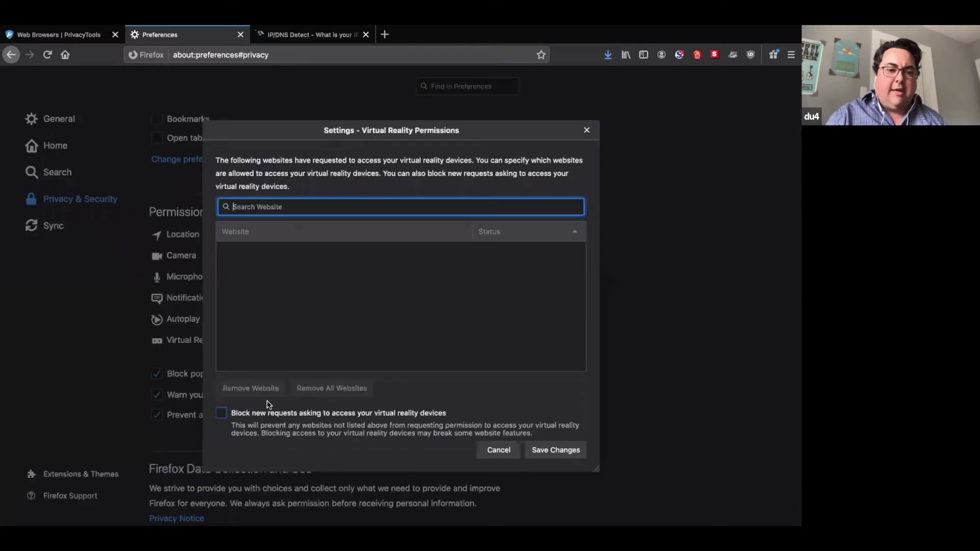
{"action": "left_click", "coordinate": [221, 414]}
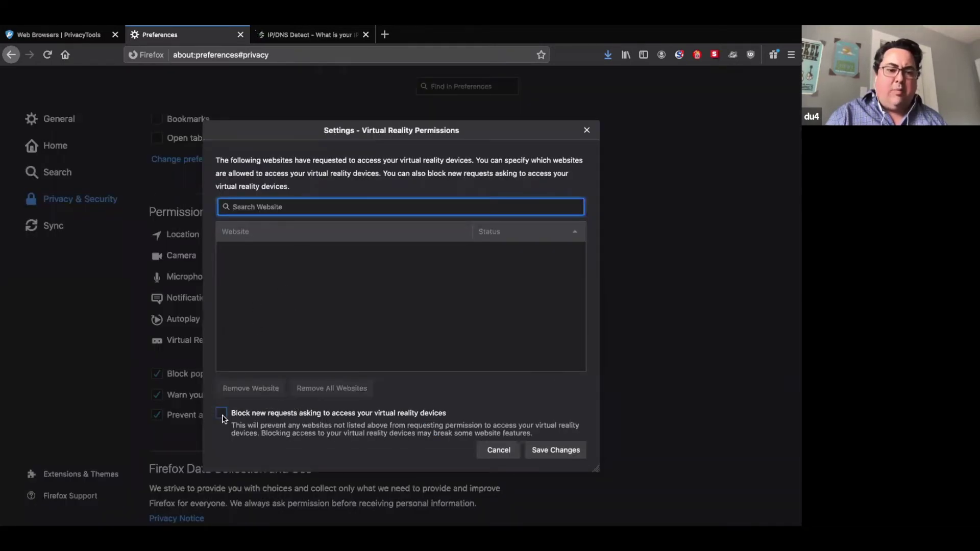
{"action": "left_click", "coordinate": [495, 450]}
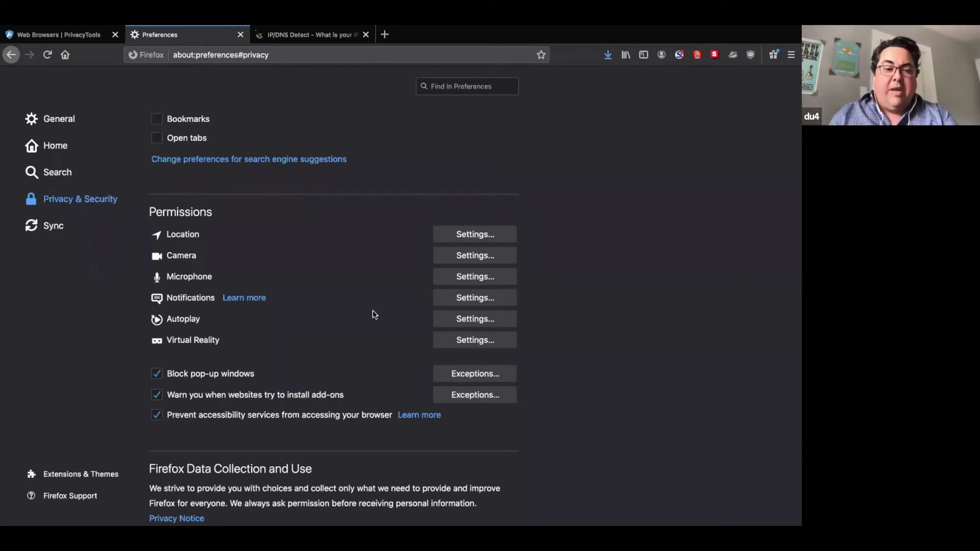
Cancel the Firefox restart for the accessibility services option and review the Firefox Data Collection and Use settings
{"action": "scroll", "coordinate": [413, 377], "scroll_direction": "down", "scroll_amount": 1}
{"action": "scroll", "coordinate": [413, 377], "scroll_direction": "down", "scroll_amount": 3}
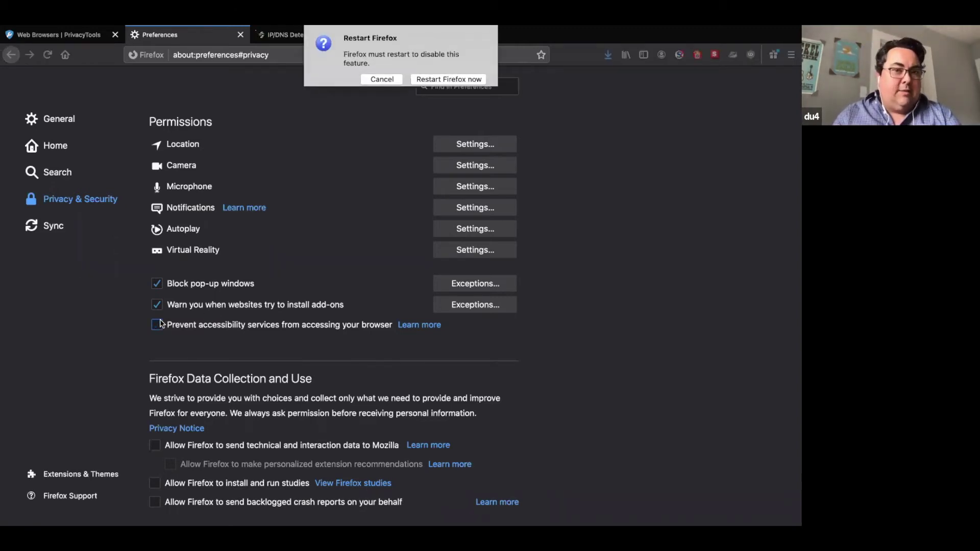
{"action": "left_click", "coordinate": [382, 70]}
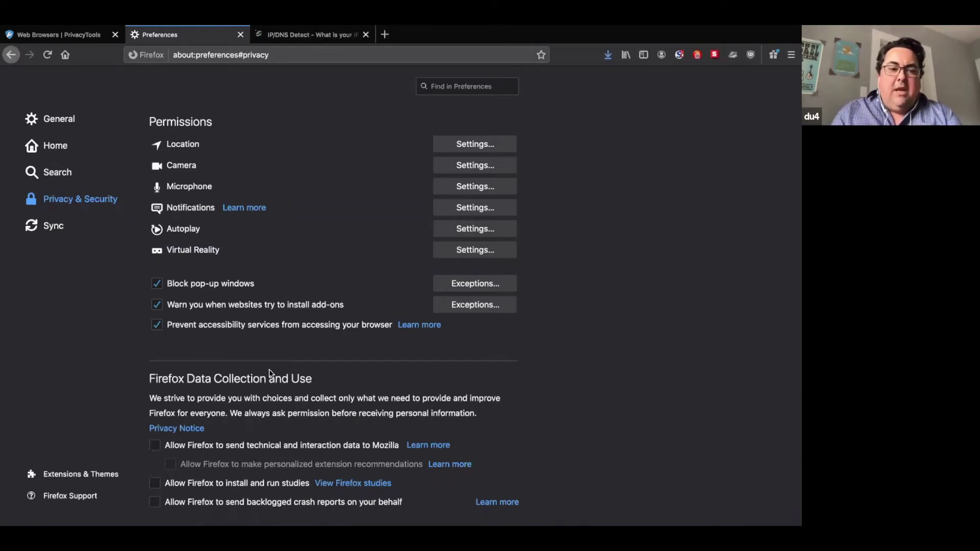
{"action": "scroll", "coordinate": [268, 369], "scroll_direction": "down", "scroll_amount": 5}
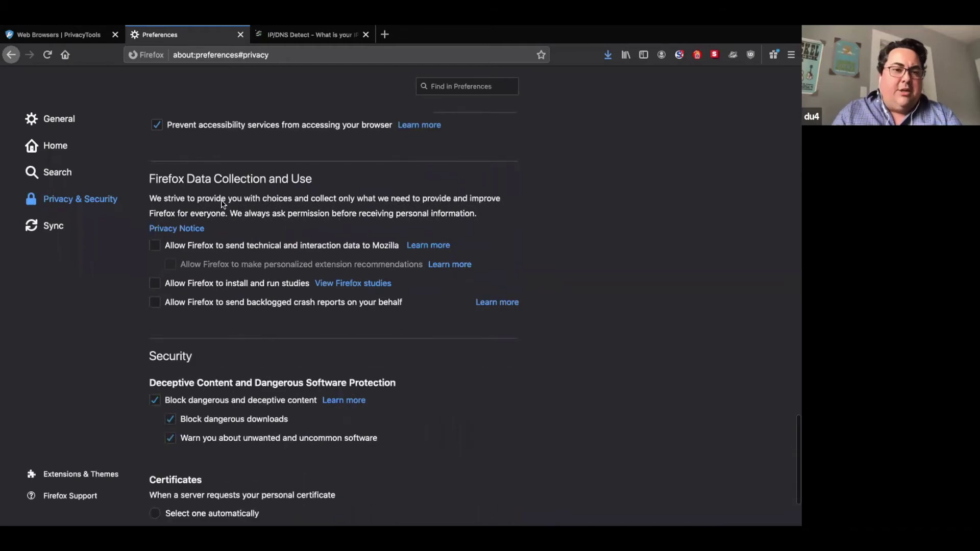